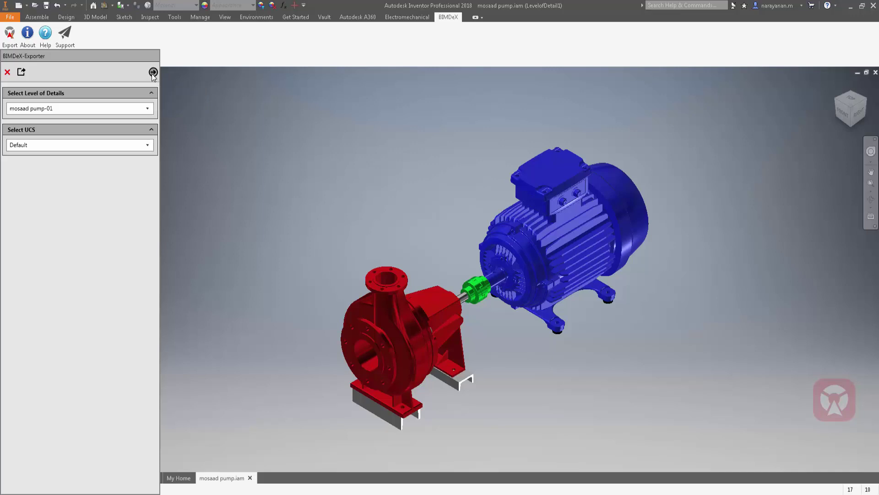
- Accept the mosaad pump-01 level of detail and Default UCS, and try removing parts by volume with limits in mm
{"action": "left_click", "coordinate": [153, 72]}
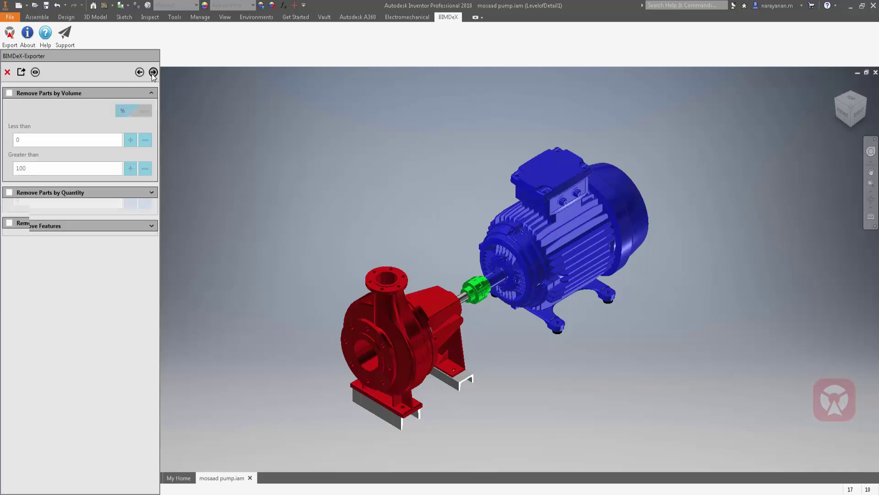
{"action": "left_click", "coordinate": [9, 94]}
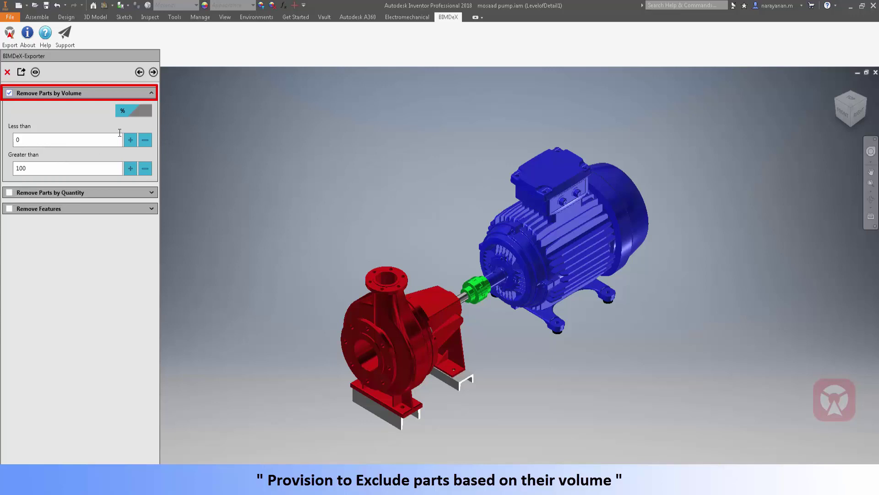
{"action": "left_click", "coordinate": [141, 114]}
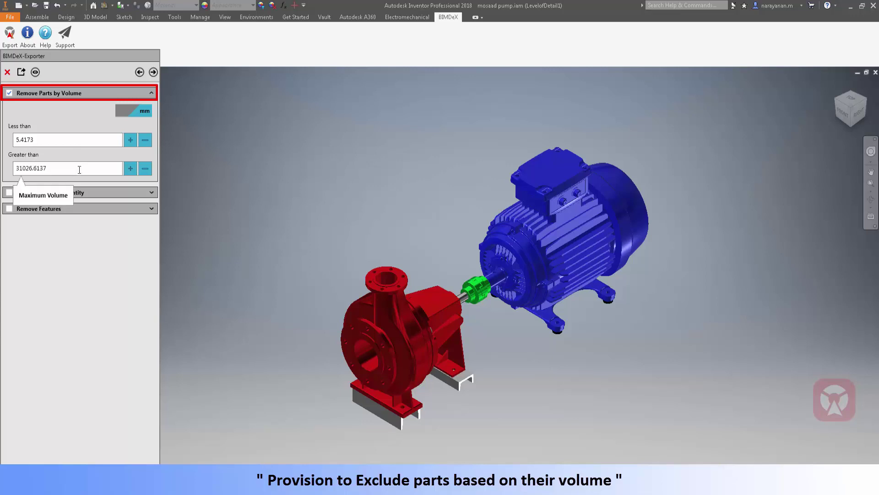
{"action": "left_click", "coordinate": [9, 93]}
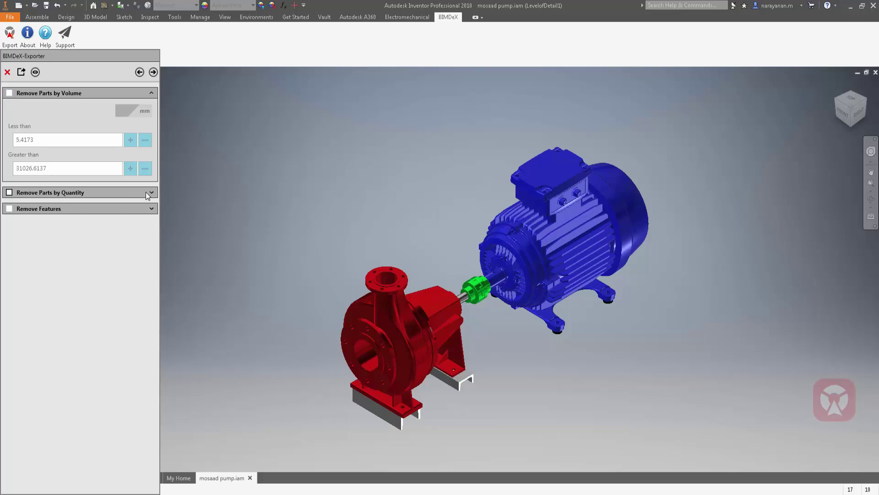
- Try removing parts by quantity, and try removing features with all holes ignored
{"action": "left_click", "coordinate": [13, 192]}
{"action": "left_click", "coordinate": [10, 192]}
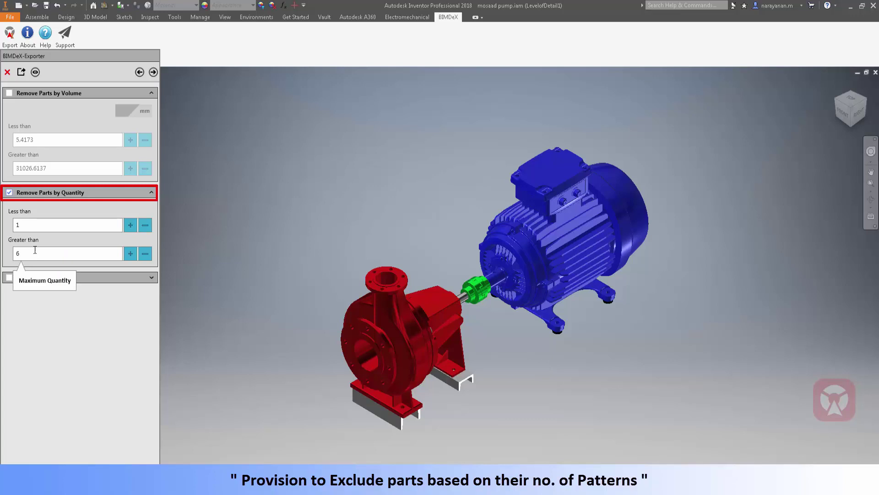
{"action": "left_click", "coordinate": [9, 193]}
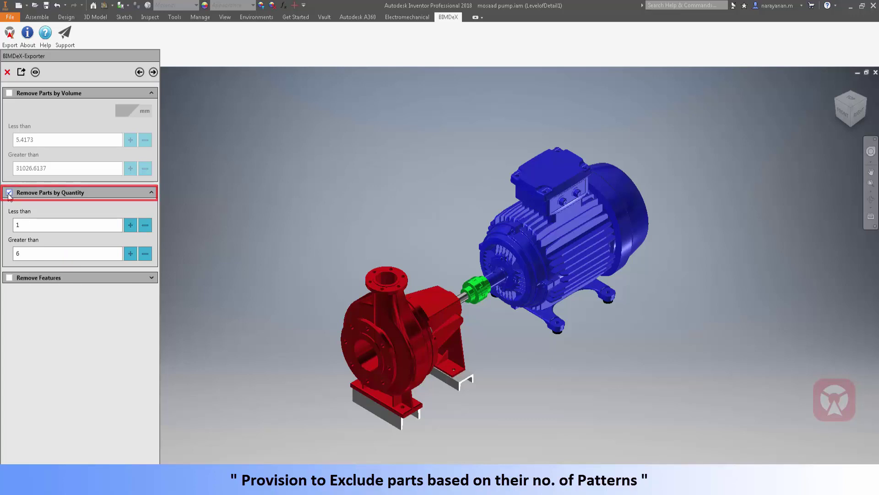
{"action": "left_click", "coordinate": [9, 277]}
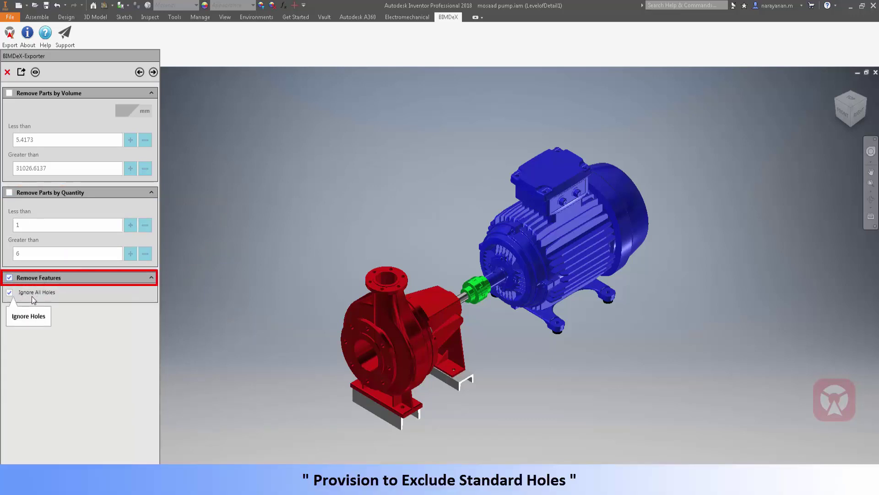
{"action": "left_click", "coordinate": [9, 278]}
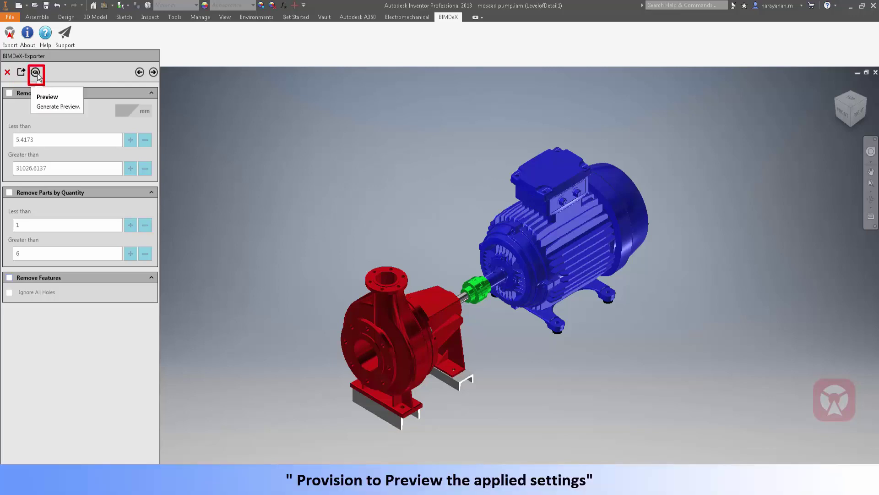
- In the advanced component list, try including only individual components such as nnnnmmm and Assembly3, and reselect all components for export
{"action": "left_click", "coordinate": [153, 72]}
{"action": "left_click_drag", "start_coordinate": [240, 341], "coordinate": [218, 246]}
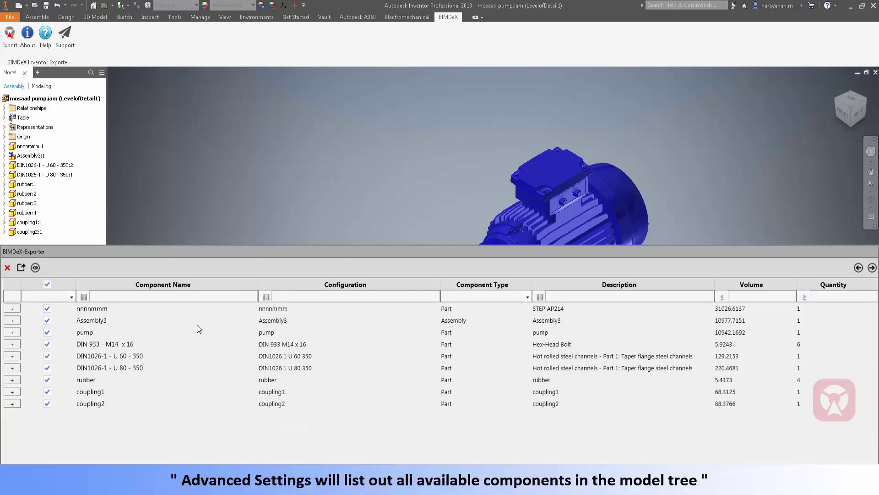
{"action": "left_click", "coordinate": [48, 284]}
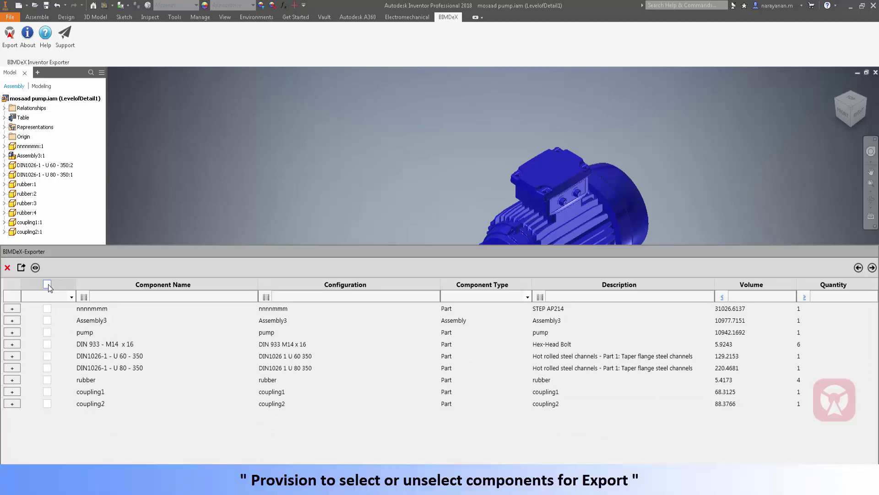
{"action": "left_click", "coordinate": [47, 308]}
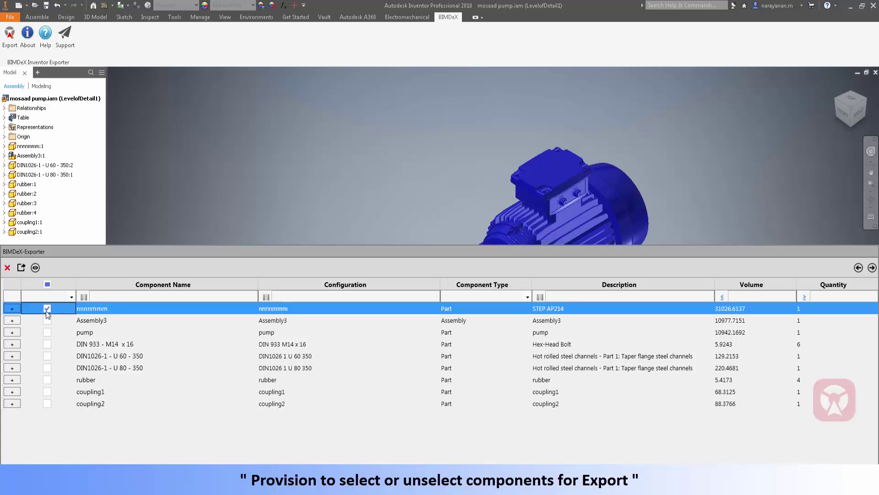
{"action": "left_click", "coordinate": [48, 321]}
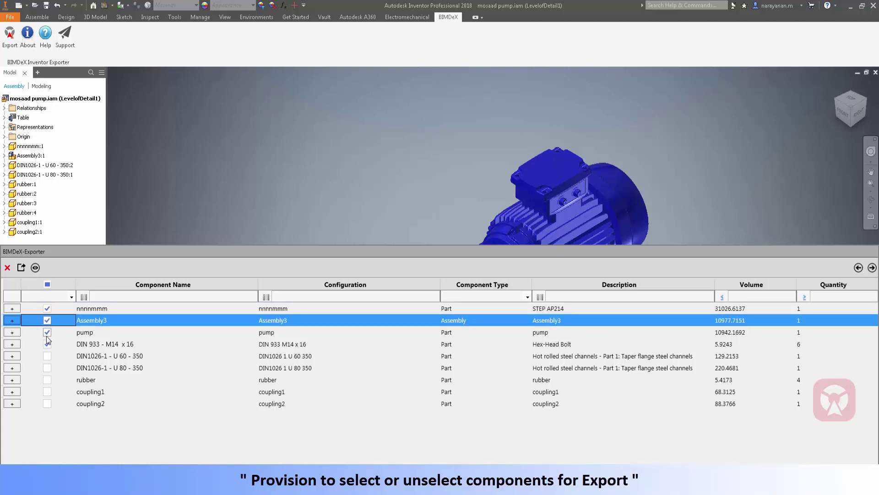
{"action": "left_click", "coordinate": [48, 285]}
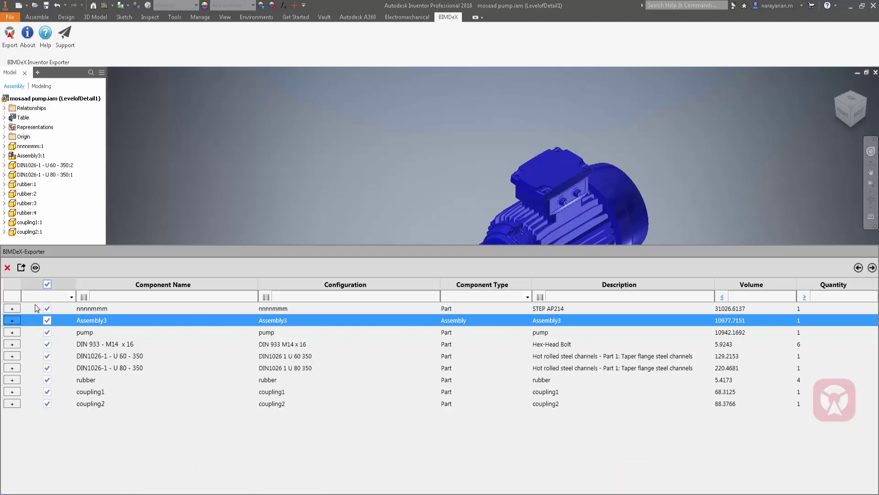
- Expand the nnnnmmm component, highlight its instance, and examine it in the full model view before returning to the component list
{"action": "left_click", "coordinate": [12, 308]}
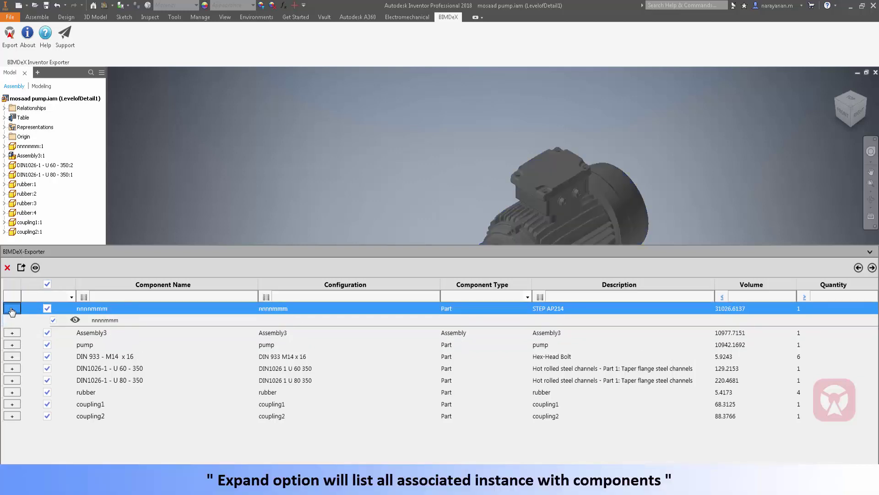
{"action": "left_click", "coordinate": [75, 320]}
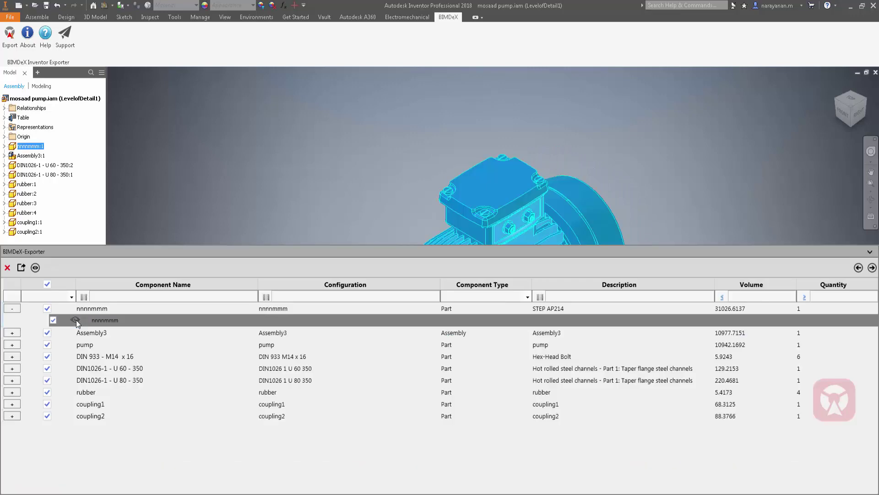
{"action": "left_click", "coordinate": [870, 253]}
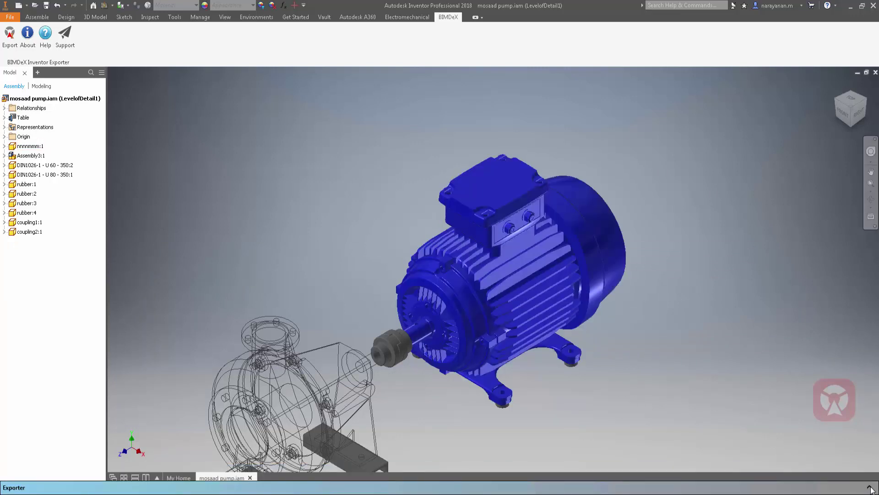
{"action": "left_click", "coordinate": [870, 488]}
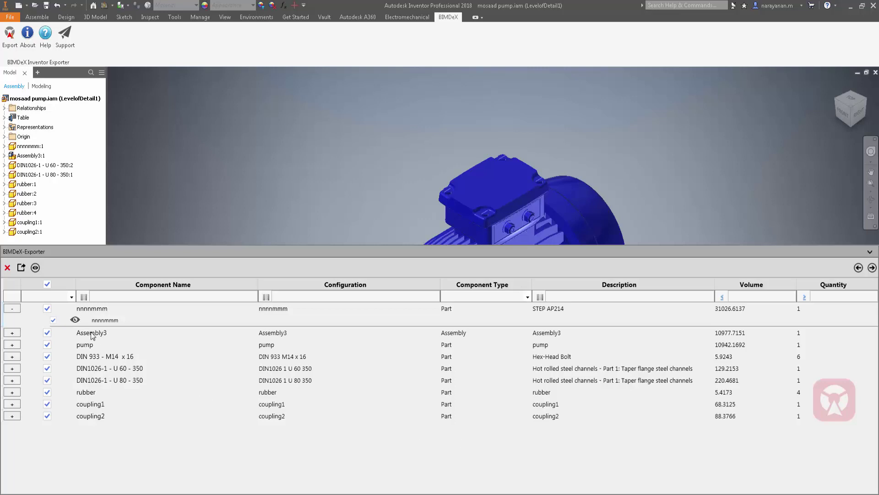
{"action": "left_click", "coordinate": [13, 308]}
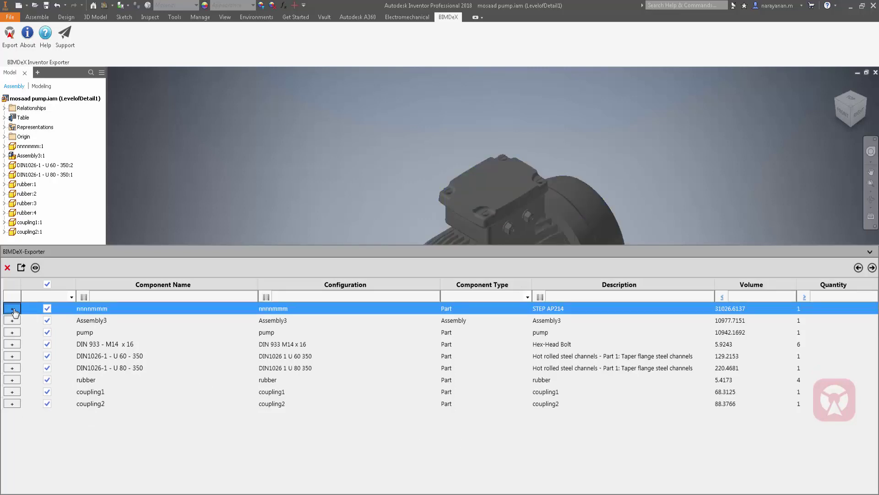
- Export the assembly as mosaad pump.bxf in the Test_01 folder and finish the export
{"action": "left_click", "coordinate": [872, 268]}
{"action": "left_click", "coordinate": [112, 112]}
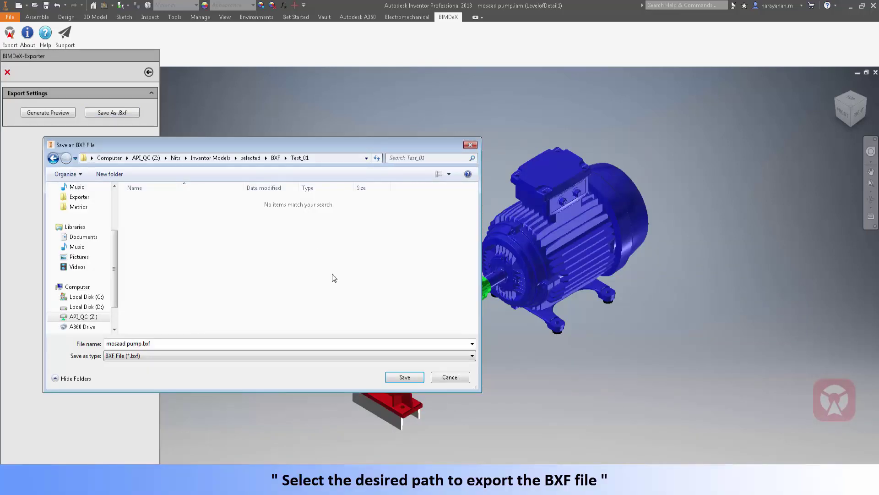
{"action": "left_click", "coordinate": [395, 377]}
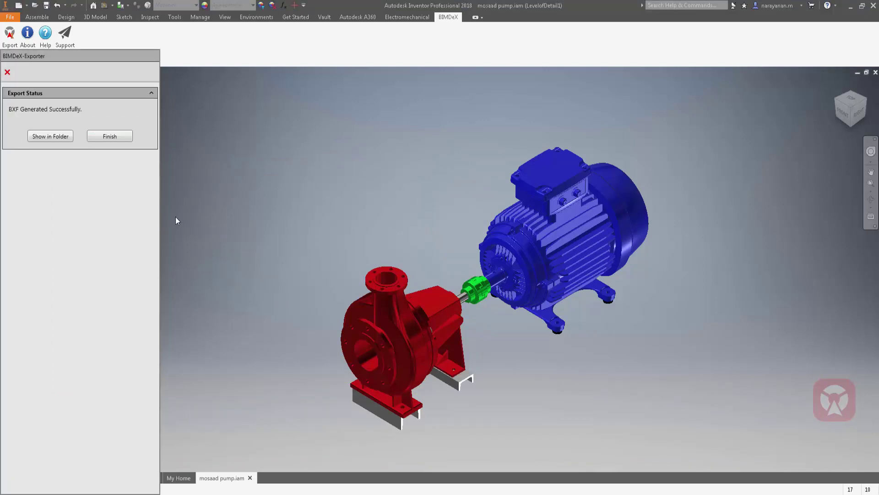
{"action": "left_click", "coordinate": [104, 139]}
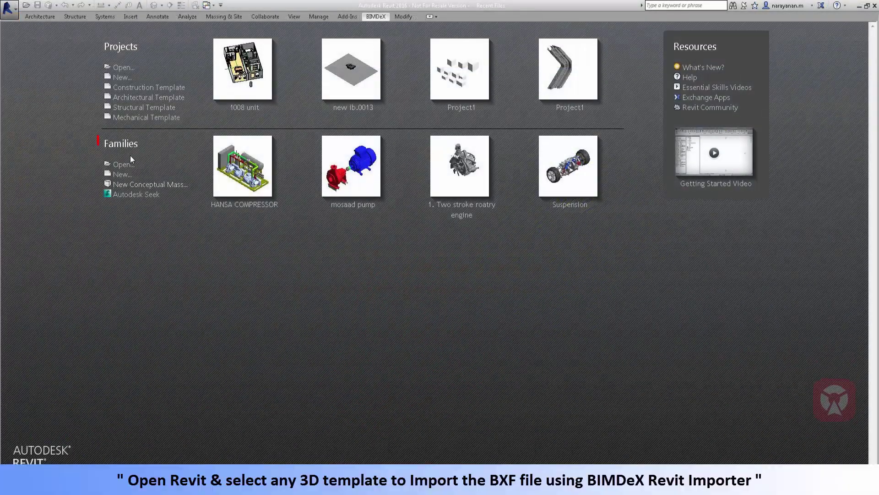
- Switch to Revit and create a new family from the Mechanical Equipment.rft template
{"action": "left_click", "coordinate": [121, 175]}
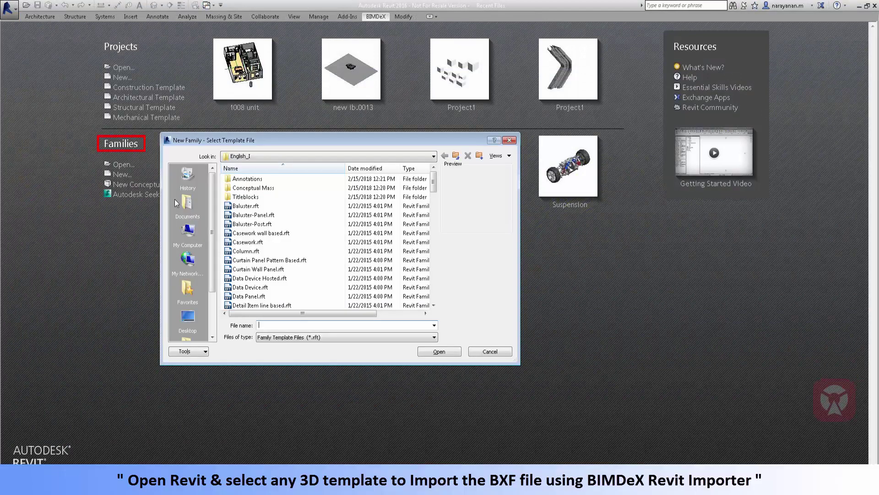
{"action": "left_click", "coordinate": [247, 225]}
{"action": "scroll", "coordinate": [247, 220], "scroll_direction": "down", "scroll_amount": 14}
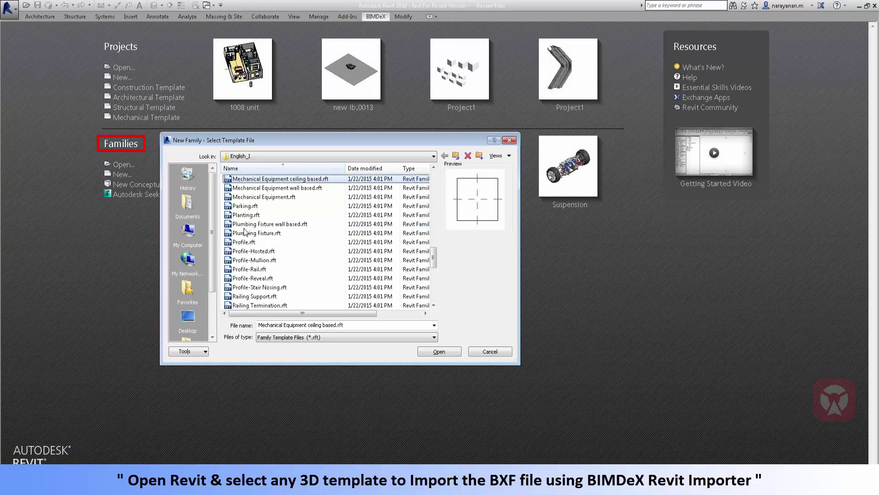
{"action": "left_click", "coordinate": [260, 197]}
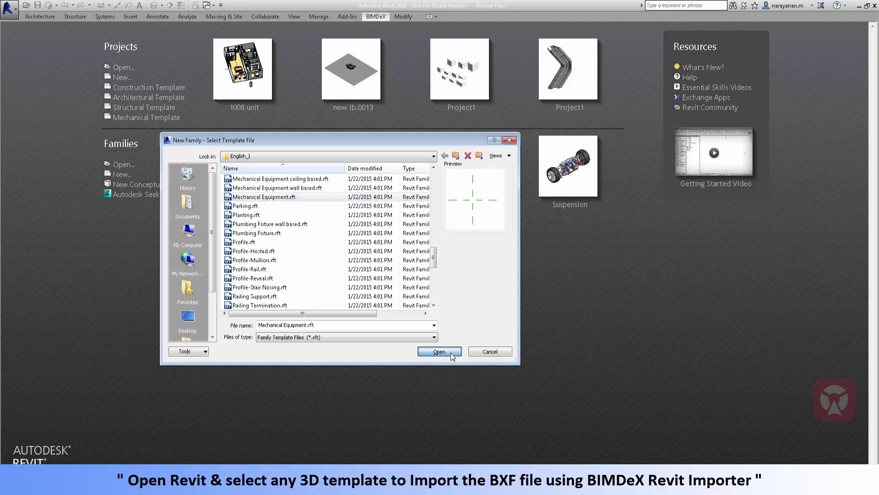
{"action": "left_click", "coordinate": [435, 351]}
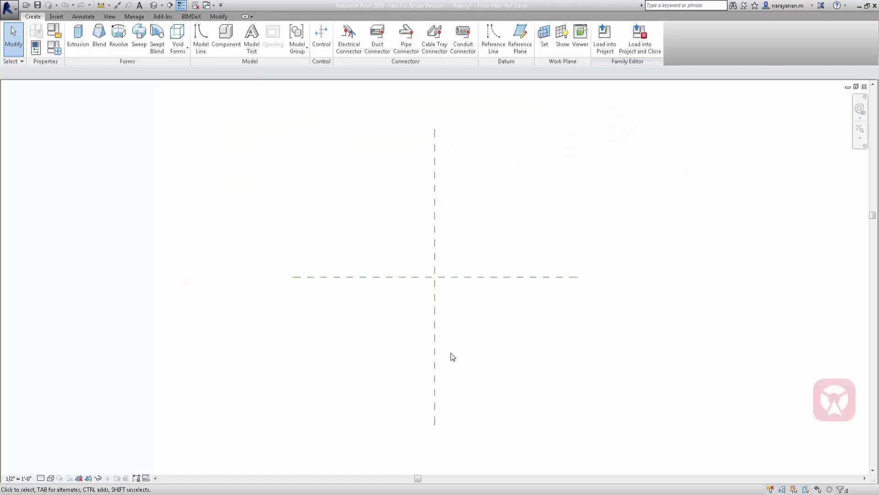
- Start a BIMDeX import and choose mosaad pump.bxf from the Test_01 folder as the source file
{"action": "left_click", "coordinate": [188, 17]}
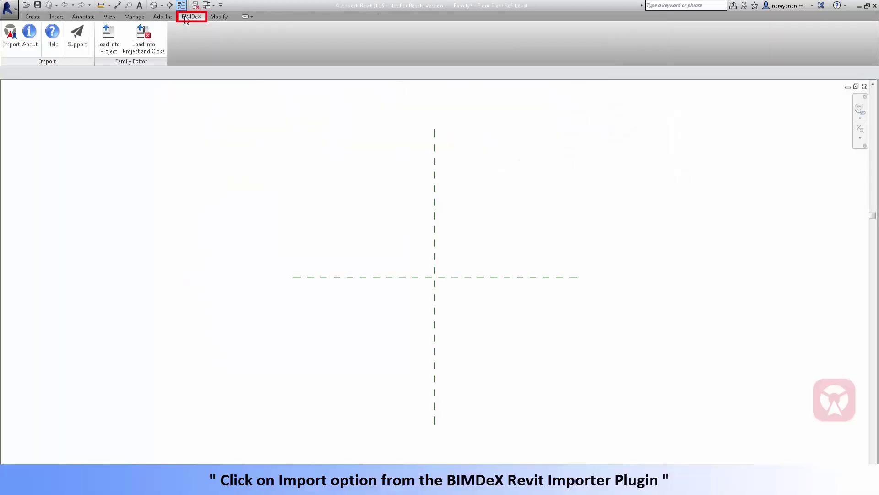
{"action": "left_click", "coordinate": [12, 36]}
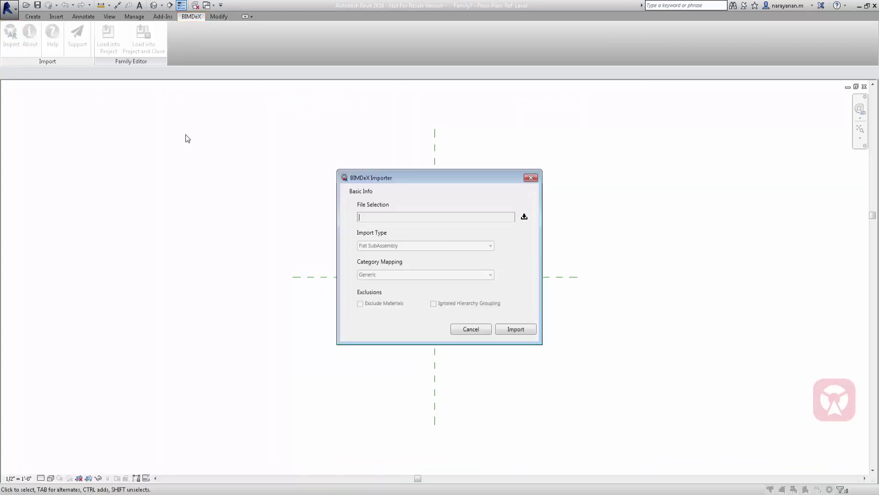
{"action": "left_click", "coordinate": [524, 217]}
{"action": "left_click", "coordinate": [472, 205]}
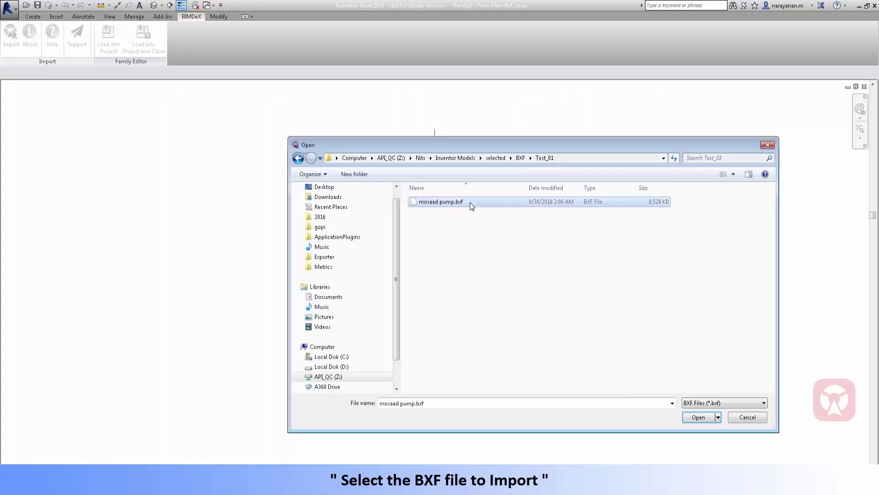
{"action": "left_click", "coordinate": [699, 417]}
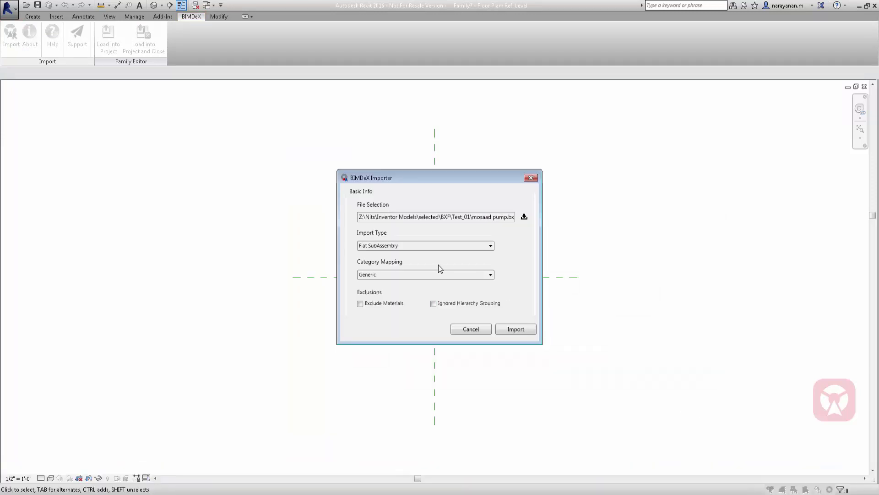
- Set the import type to Complete Assembly and leave both materials and hierarchy grouping included
{"action": "left_click", "coordinate": [446, 246]}
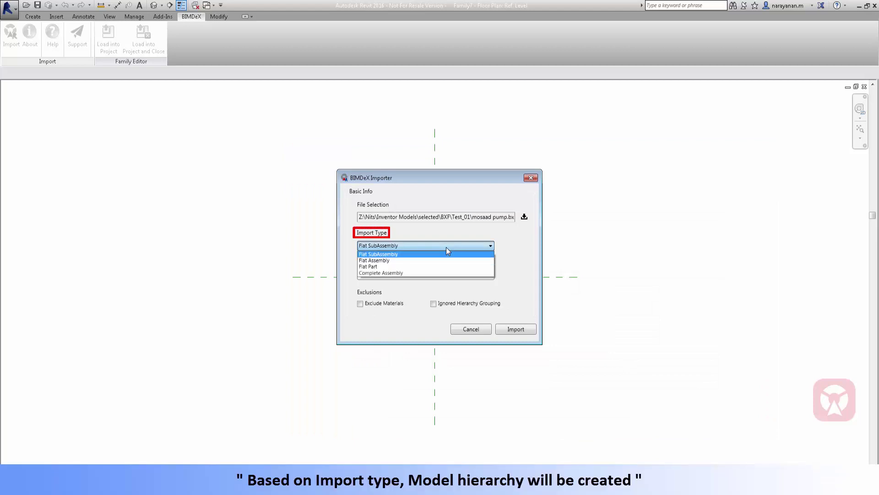
{"action": "left_click", "coordinate": [445, 273]}
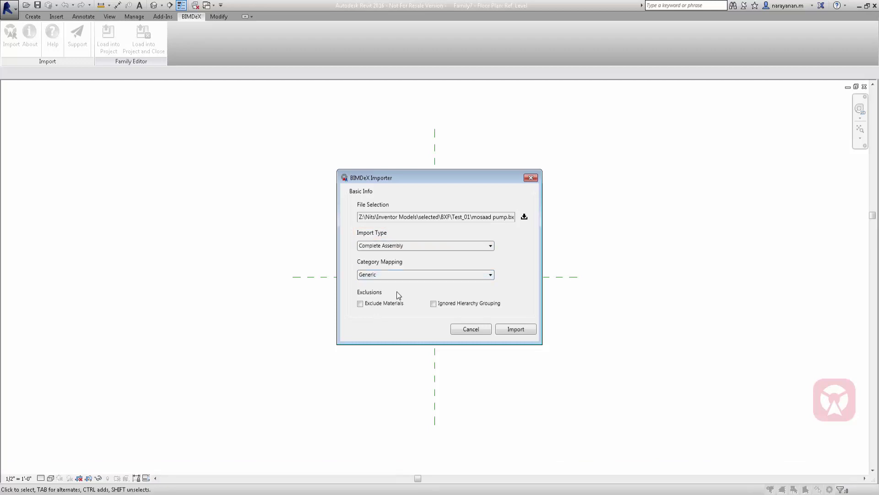
{"action": "left_click", "coordinate": [360, 303]}
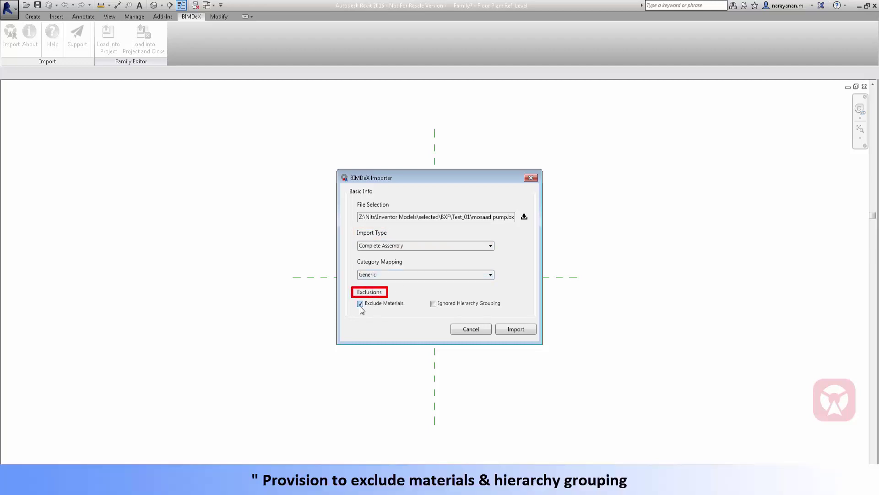
{"action": "left_click", "coordinate": [433, 303]}
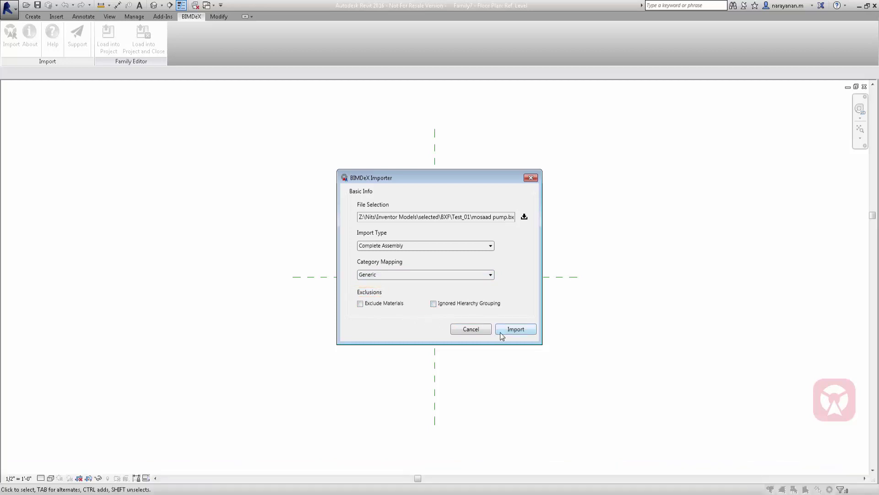
- Import the BXF model into the family and inspect the imported pump in 3D
{"action": "left_click", "coordinate": [515, 329]}
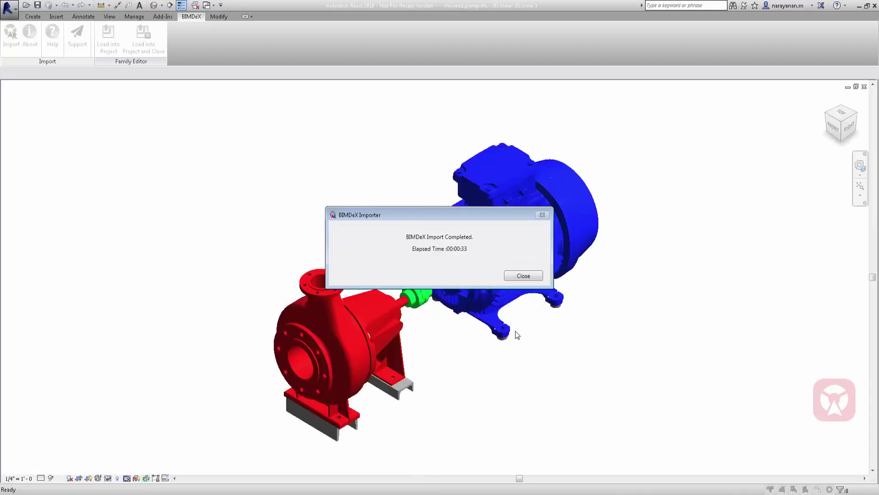
{"action": "left_click", "coordinate": [524, 275]}
{"action": "middle_click_drag", "start_coordinate": [552, 369], "coordinate": [515, 353], "text": "shift"}
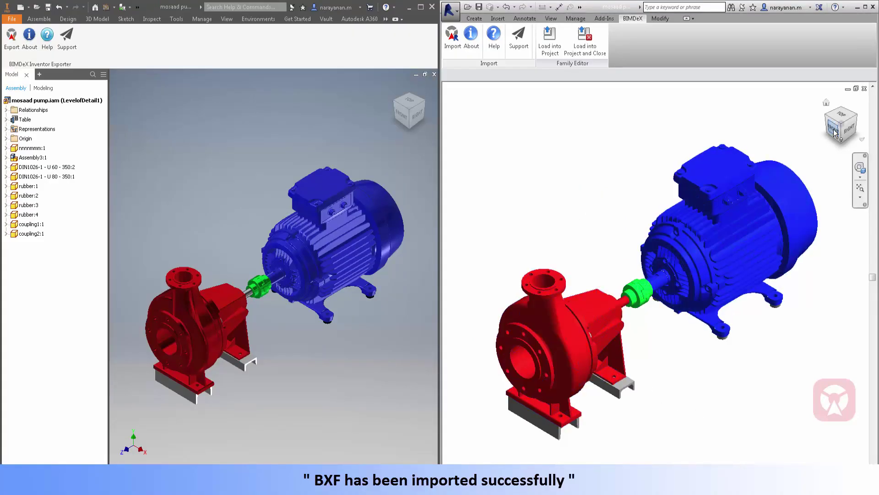
- Compare the pump's front view in Revit and Inventor, and return both models to their home view
{"action": "left_click", "coordinate": [834, 130]}
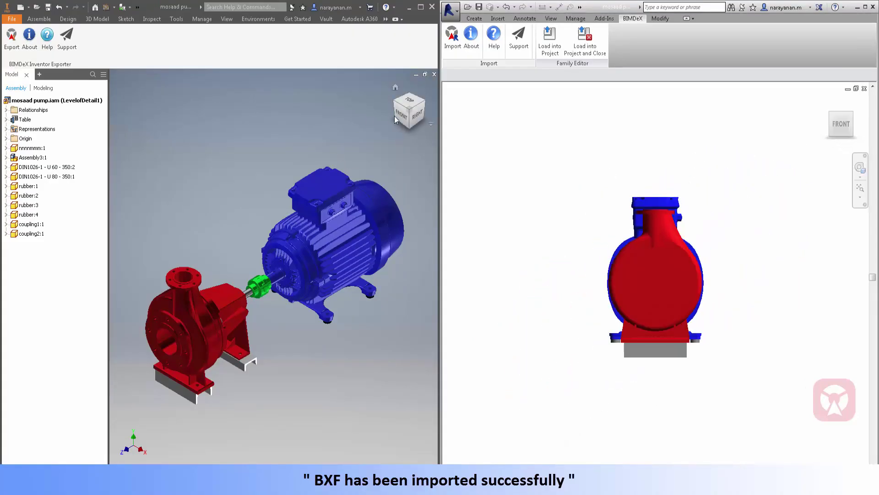
{"action": "left_click", "coordinate": [398, 114]}
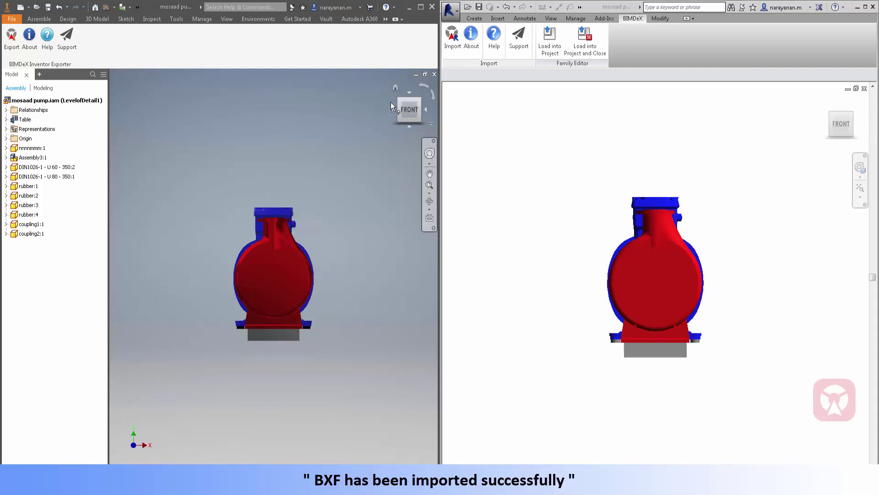
{"action": "left_click", "coordinate": [395, 87]}
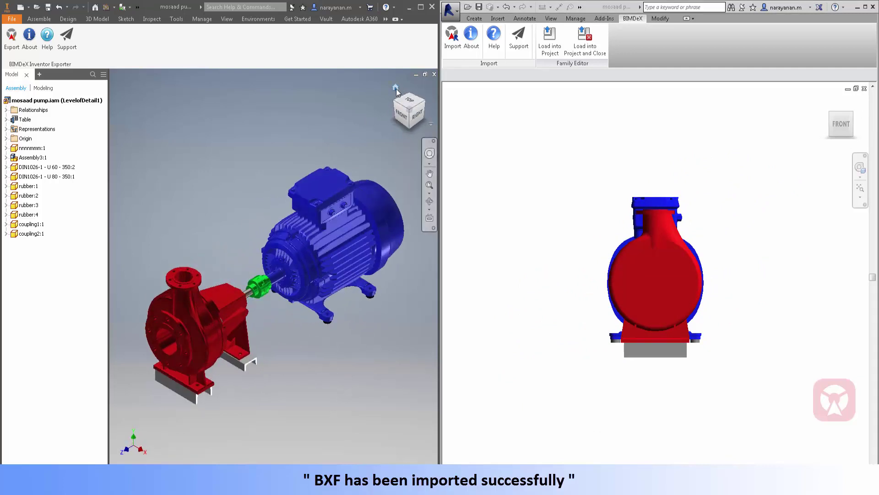
{"action": "left_click", "coordinate": [826, 102]}
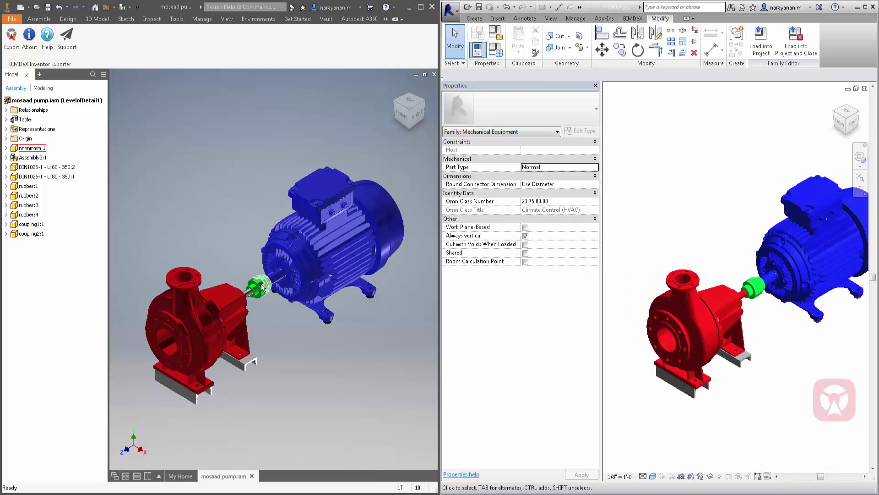
- In the Inventor assembly, check the custom iProperties of the coupling2 component and close its properties dialog
{"action": "left_click", "coordinate": [258, 289]}
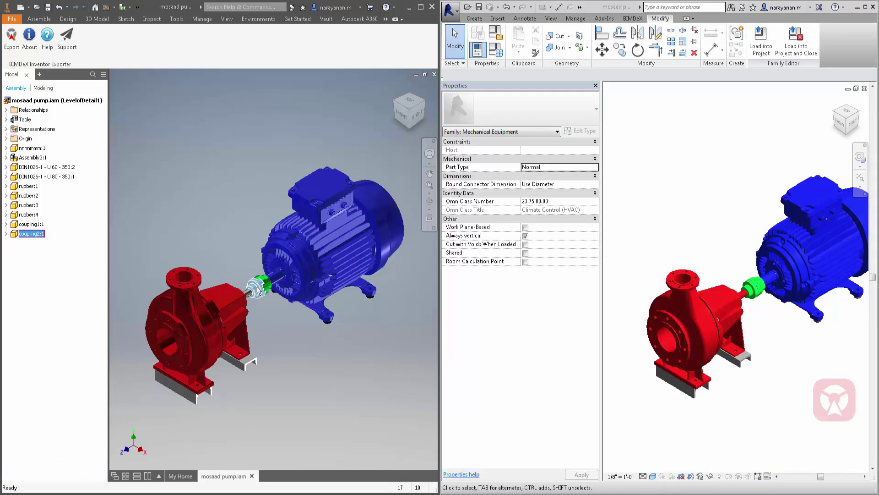
{"action": "right_click", "coordinate": [258, 290]}
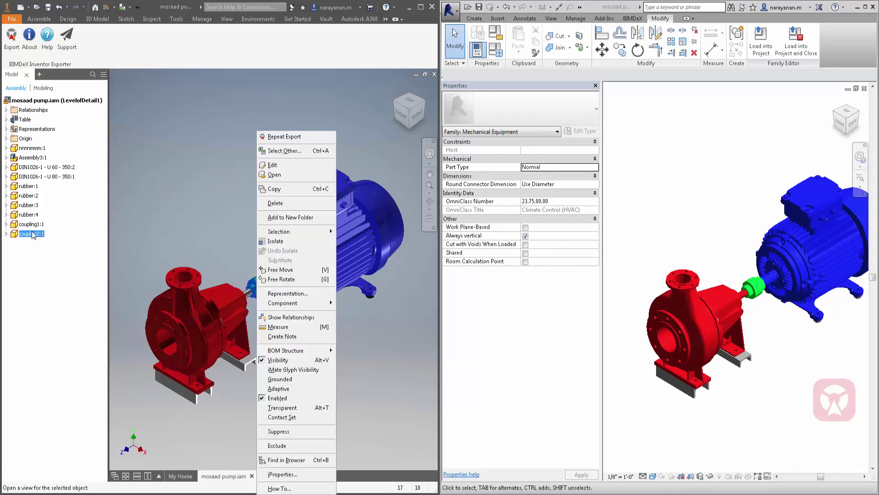
{"action": "right_click", "coordinate": [18, 237]}
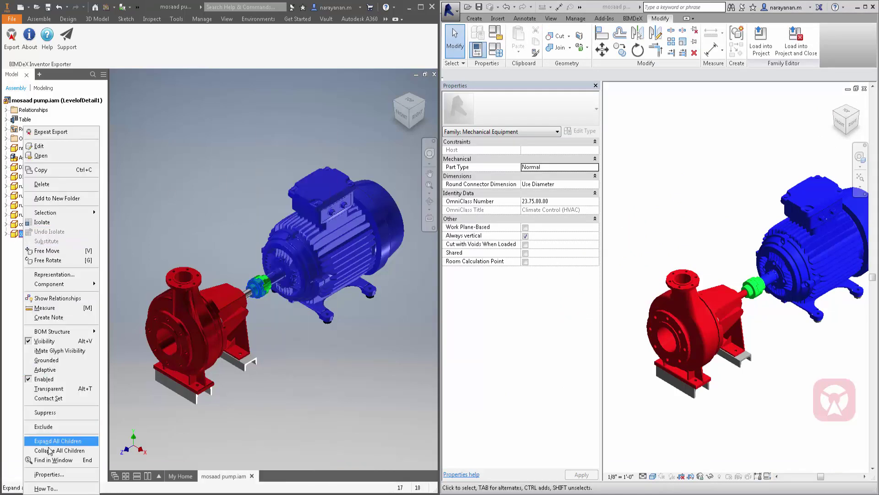
{"action": "left_click", "coordinate": [49, 474]}
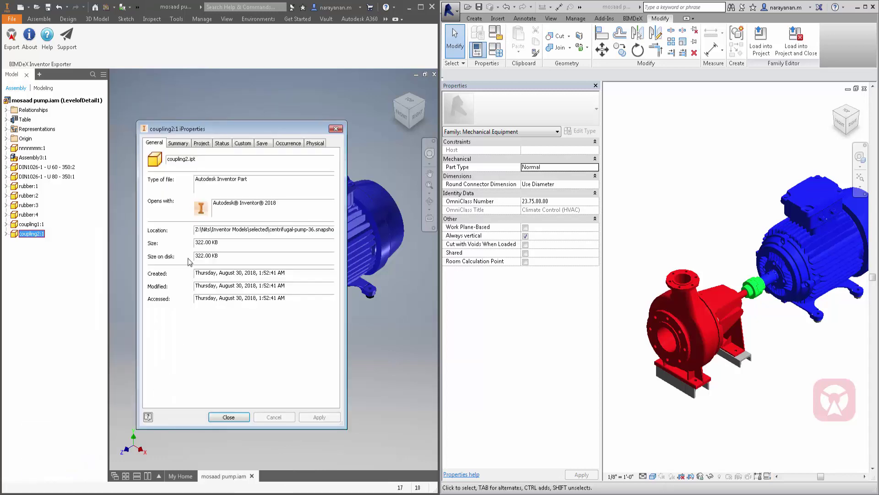
{"action": "left_click", "coordinate": [244, 144]}
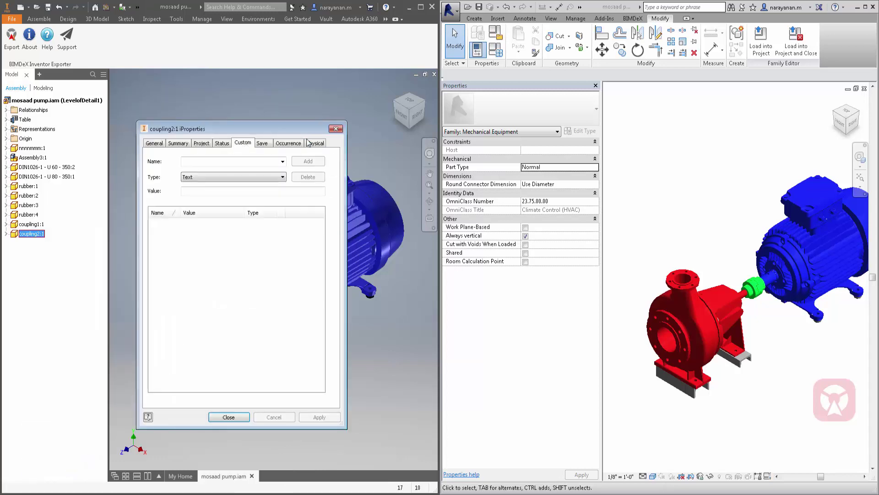
{"action": "left_click", "coordinate": [336, 128]}
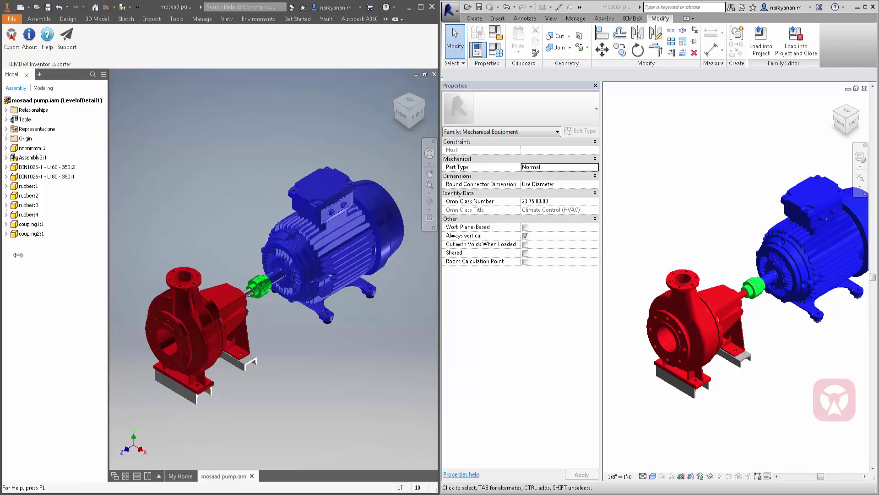
- Open the coupling2 part from the assembly in its own file and display its custom iProperties
{"action": "left_click", "coordinate": [259, 292]}
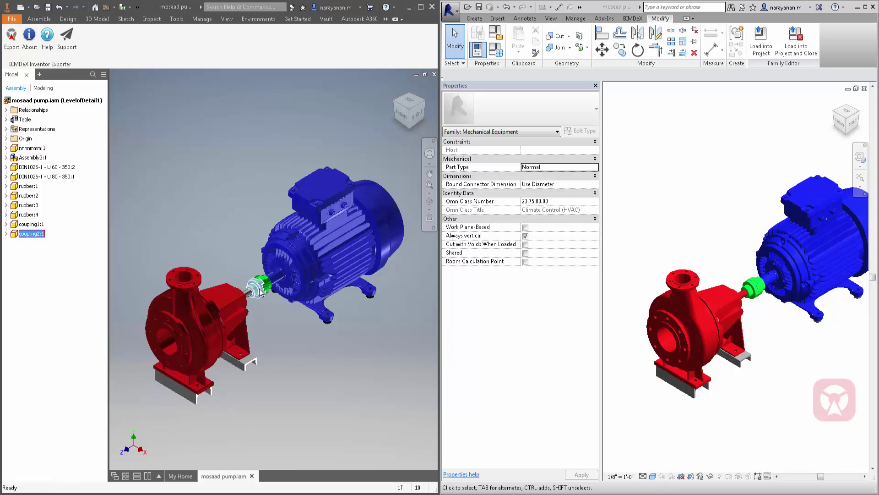
{"action": "right_click", "coordinate": [260, 292]}
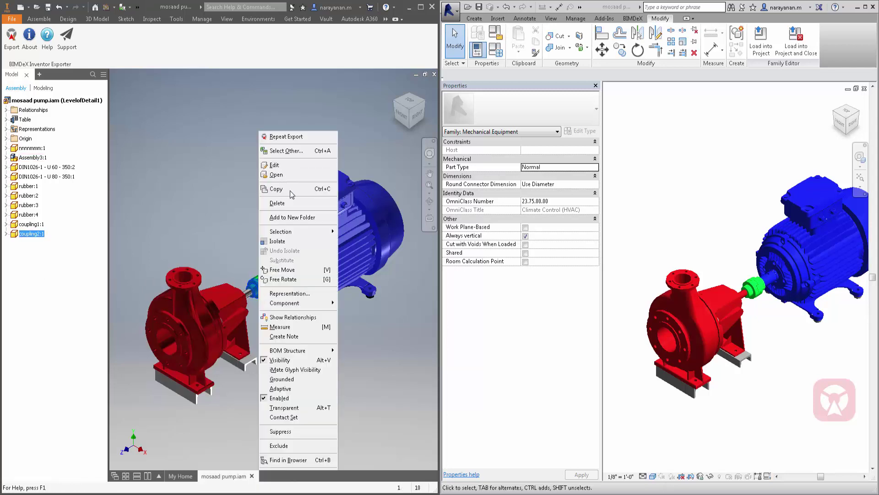
{"action": "left_click", "coordinate": [279, 175]}
{"action": "scroll", "coordinate": [362, 326], "scroll_direction": "down", "scroll_amount": 5}
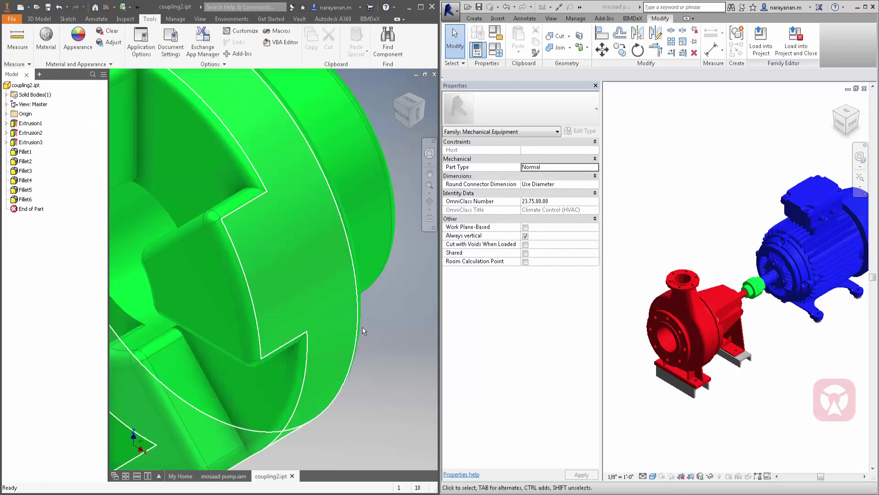
{"action": "scroll", "coordinate": [362, 326], "scroll_direction": "up", "scroll_amount": 5}
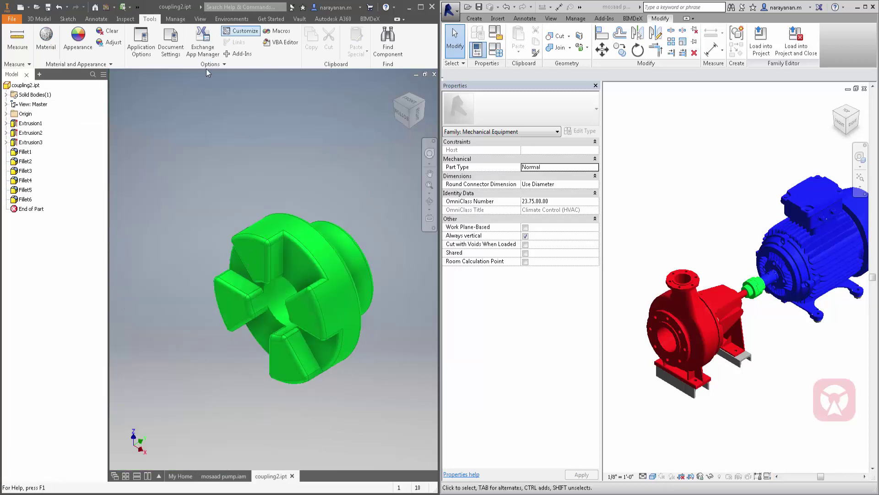
{"action": "right_click", "coordinate": [26, 85]}
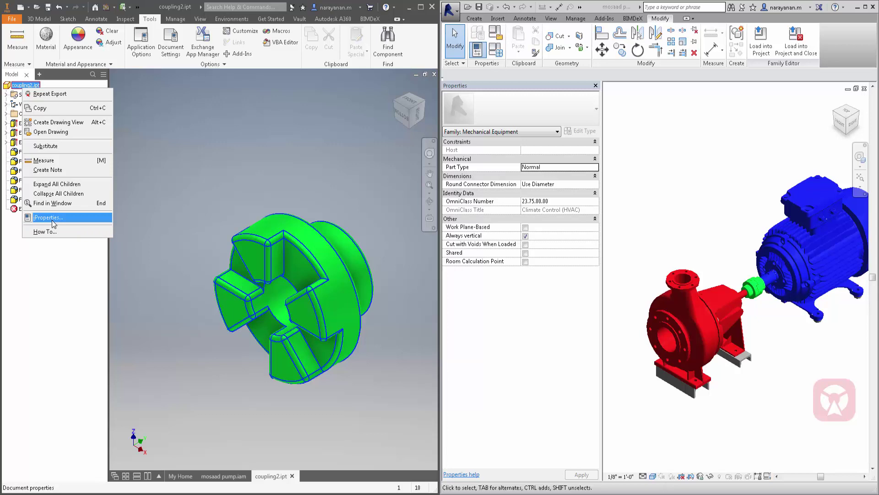
{"action": "left_click", "coordinate": [50, 218]}
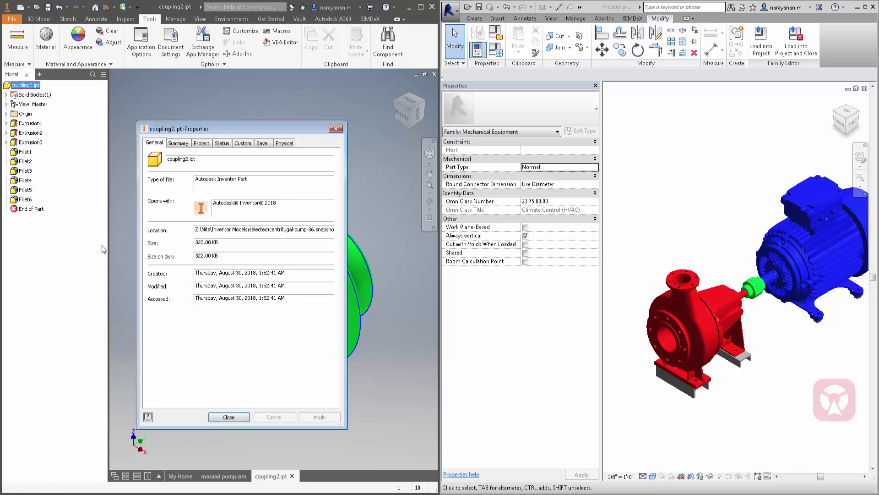
{"action": "left_click", "coordinate": [236, 146]}
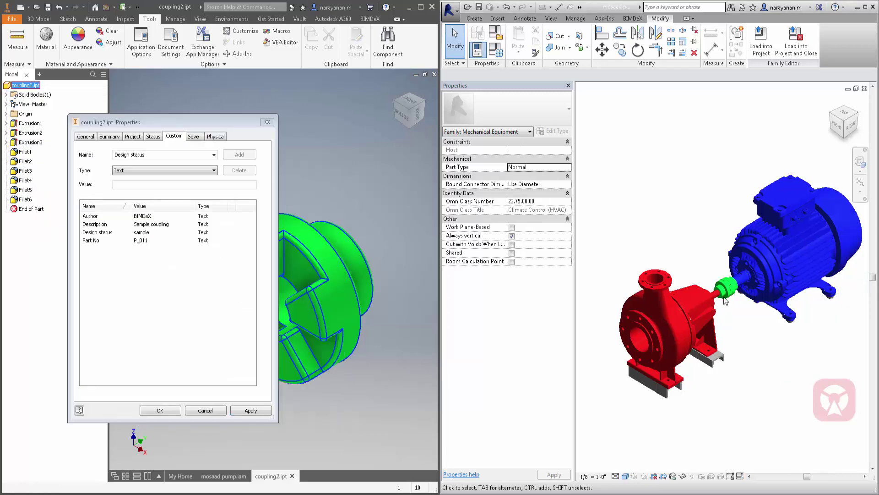
- Compare the type properties of coupling2 in Revit with its Inventor iProperties, and close both dialogs and the part file
{"action": "left_click", "coordinate": [725, 293]}
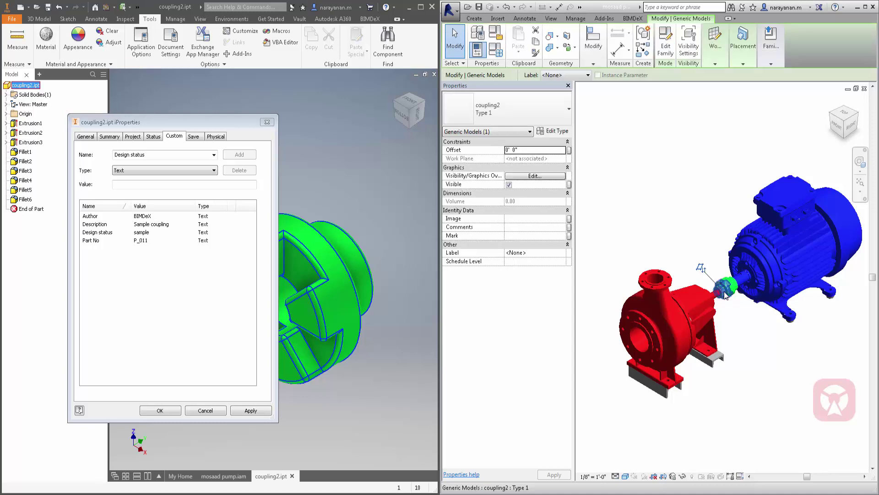
{"action": "left_click", "coordinate": [554, 131]}
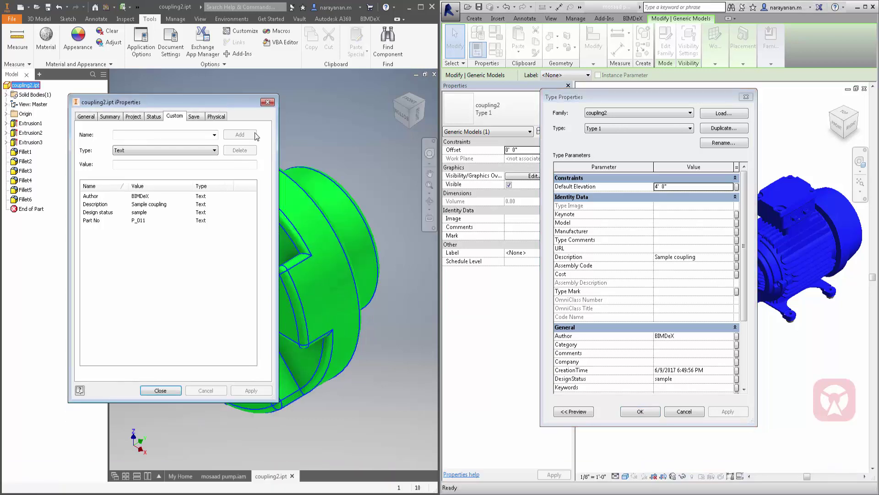
{"action": "left_click", "coordinate": [268, 102]}
{"action": "left_click", "coordinate": [336, 126]}
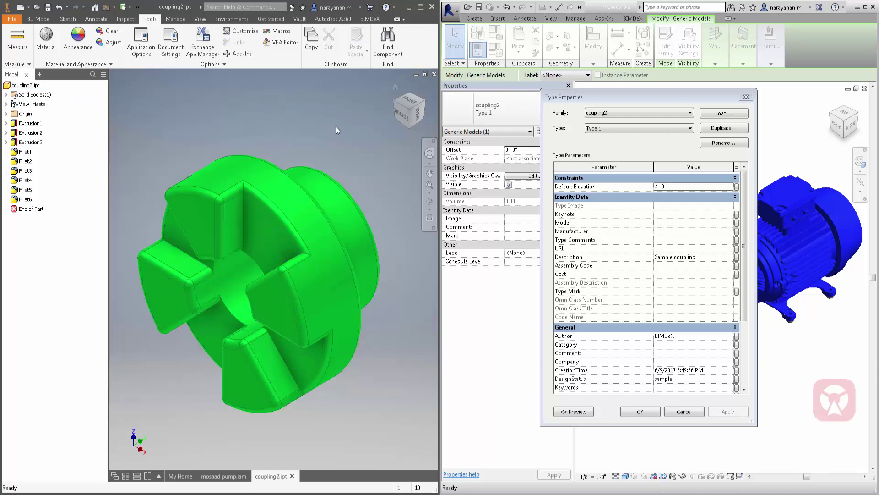
{"action": "left_click", "coordinate": [435, 75]}
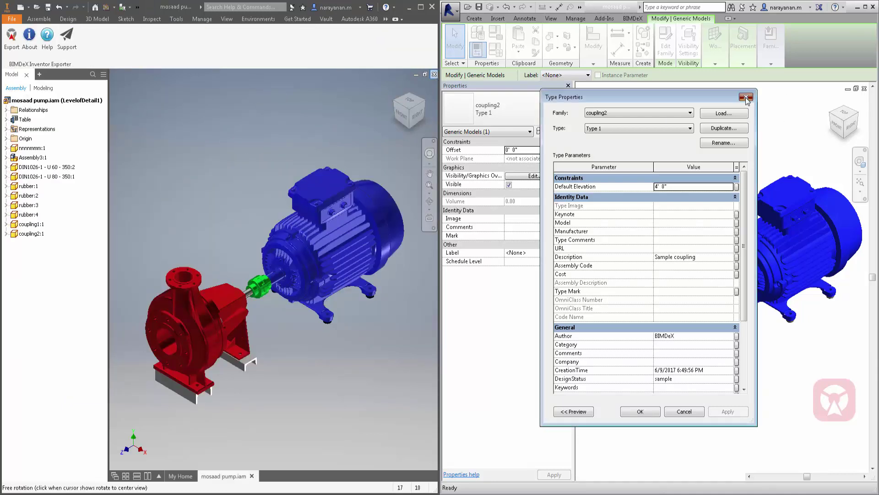
{"action": "left_click", "coordinate": [746, 97]}
{"action": "left_click", "coordinate": [701, 193]}
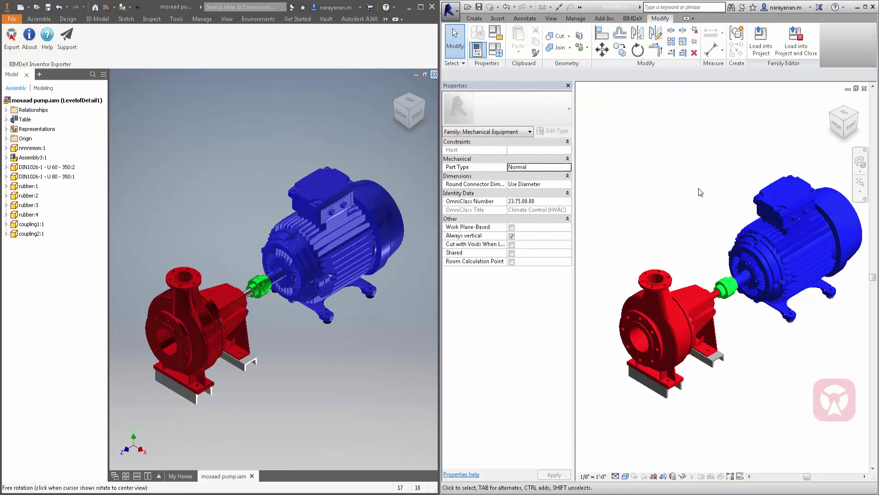